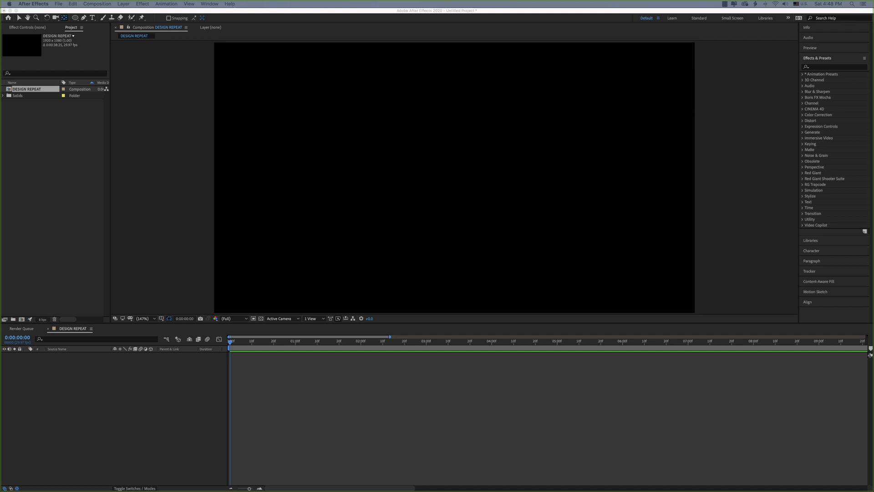
# Step: Add a 1920×1080 cyan solid, Cyan Solid 2, to DESIGN REPEAT and lock it
pyautogui.click(136, 357)
pyautogui.rightClick(121, 372)
pyautogui.moveTo(132, 374)
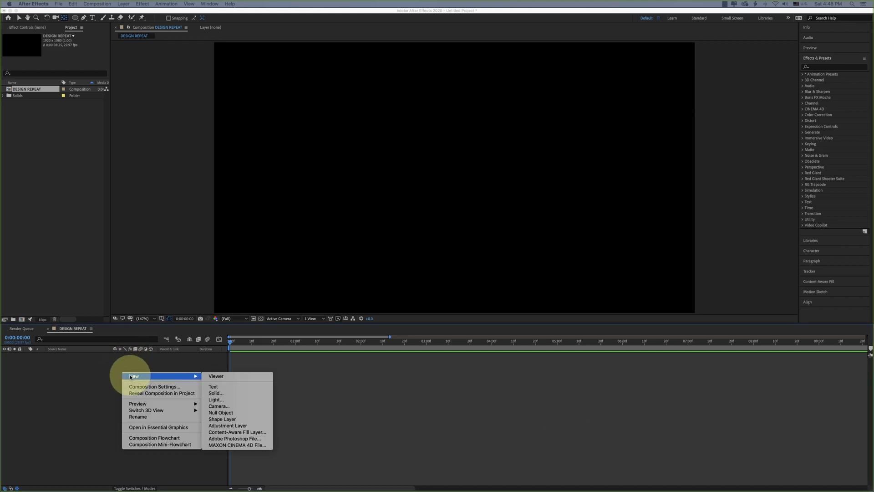
pyautogui.click(219, 393)
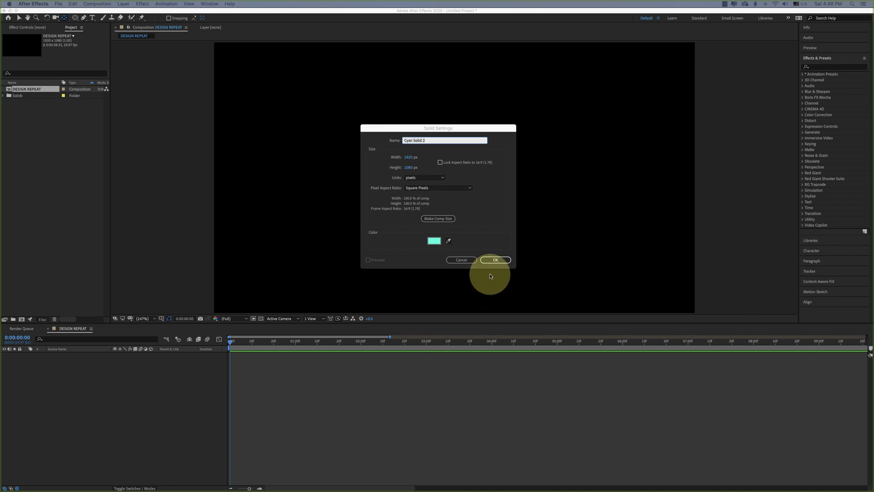
pyautogui.click(495, 259)
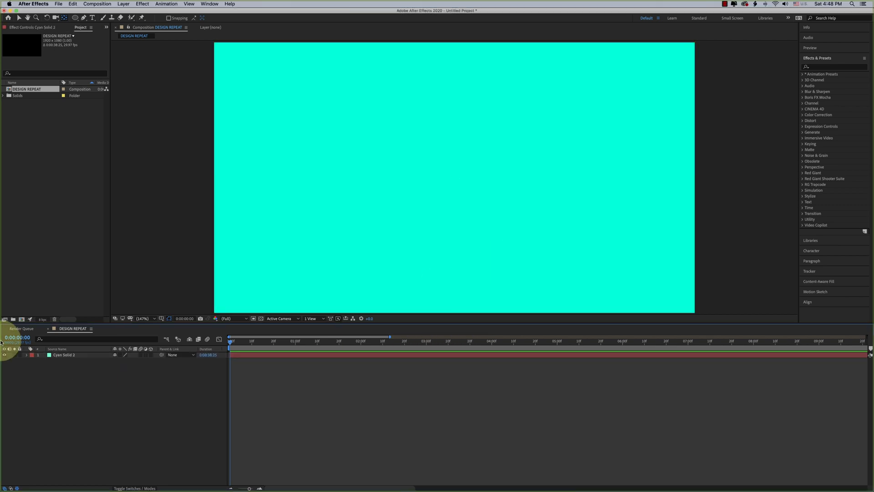
pyautogui.click(19, 355)
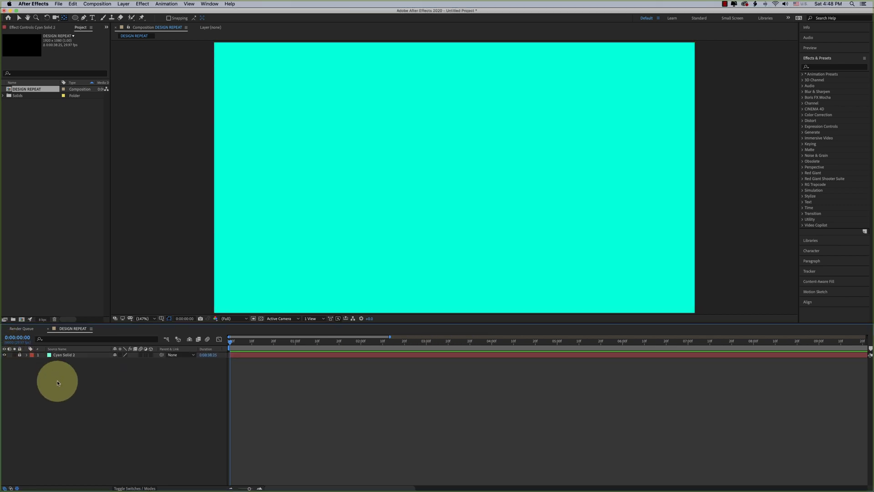
# Step: Draw a rectangle with no fill on the cyan background, creating Shape Layer 1
pyautogui.click(75, 19)
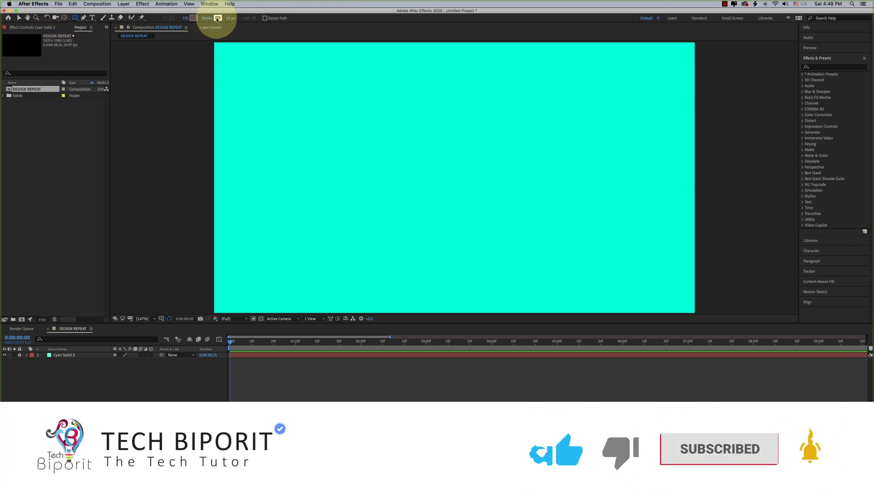
pyautogui.click(187, 20)
pyautogui.click(429, 182)
pyautogui.click(484, 221)
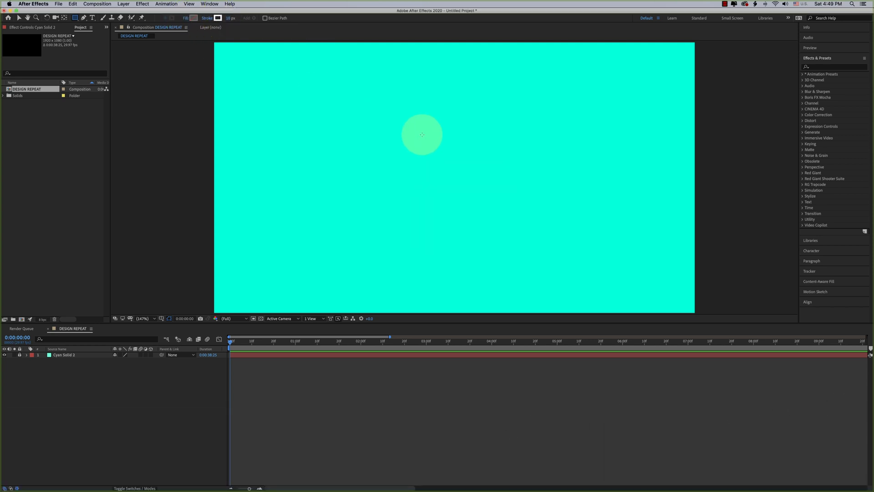
pyautogui.moveTo(302, 120)
pyautogui.mouseDown()
pyautogui.moveTo(330, 155)
pyautogui.moveTo(445, 152)
pyautogui.mouseUp()
pyautogui.press('v')
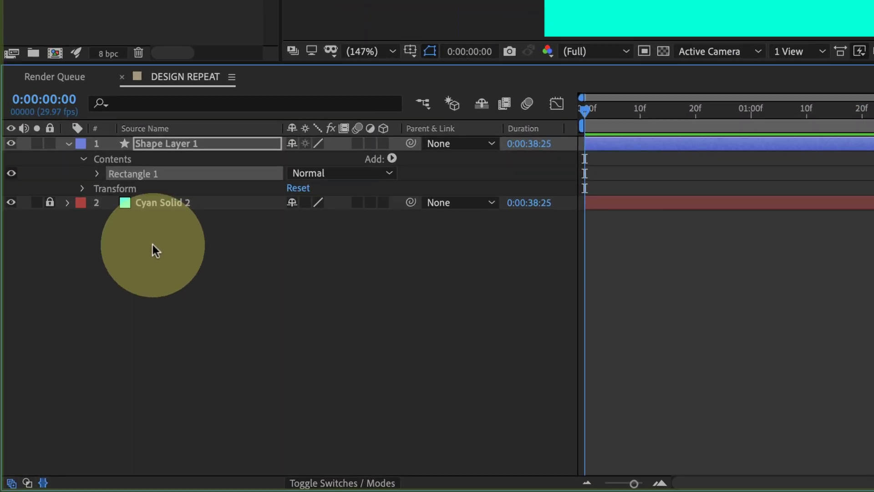
# Step: Scale Rectangle 1 to 81% and add a dash pattern to its white stroke
pyautogui.click(103, 152)
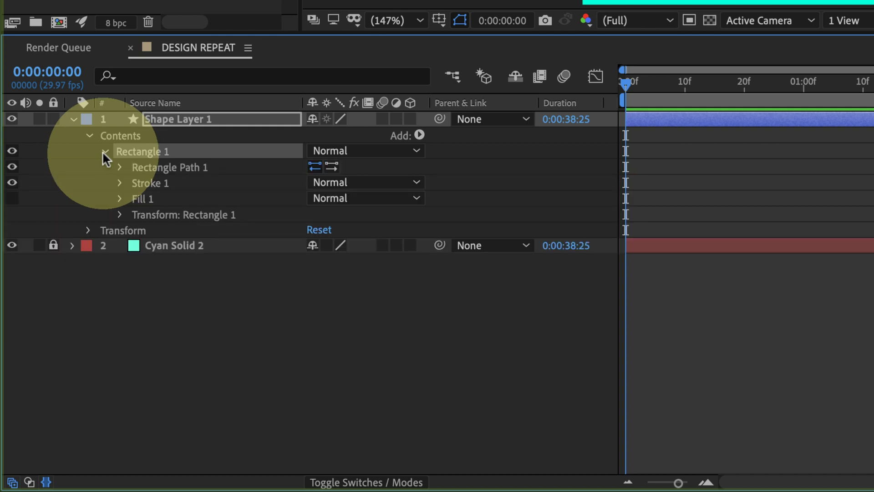
pyautogui.click(120, 215)
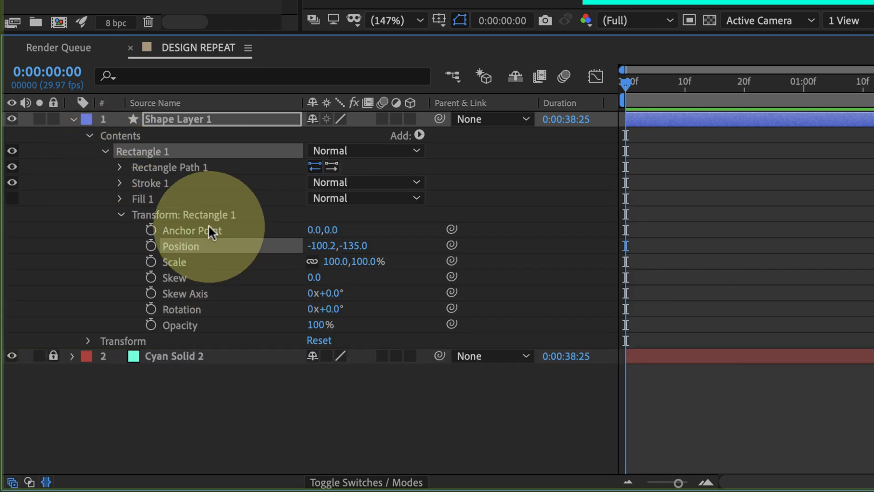
pyautogui.moveTo(339, 262); pyautogui.dragTo(317, 262)
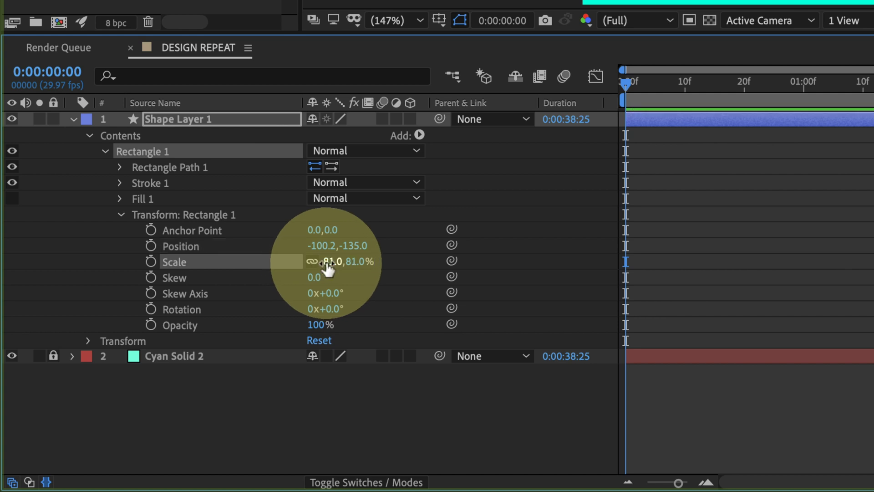
pyautogui.click(119, 183)
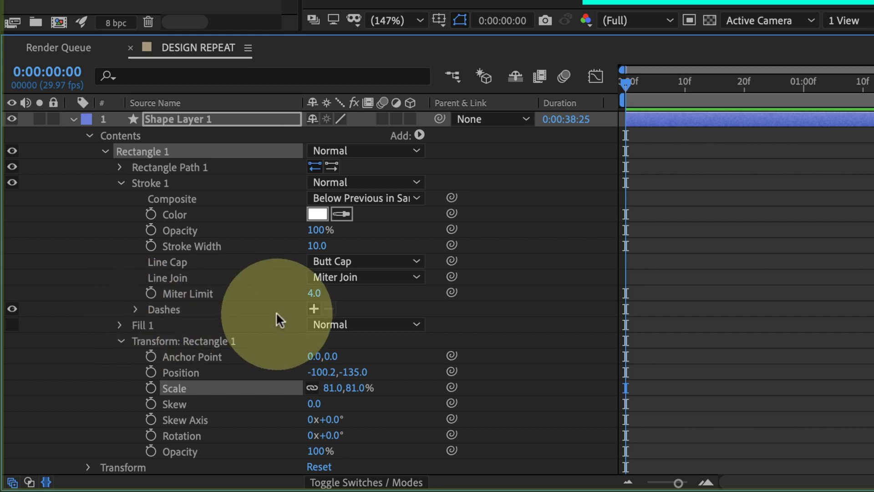
pyautogui.click(314, 308)
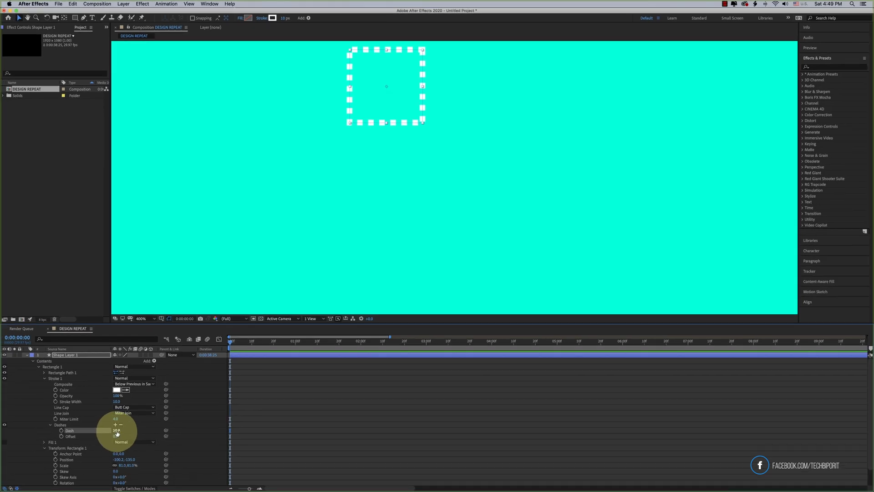
# Step: Set the stroke's Dash length to 32 and Line Cap to Round Cap
pyautogui.moveTo(117, 433); pyautogui.dragTo(124, 431)
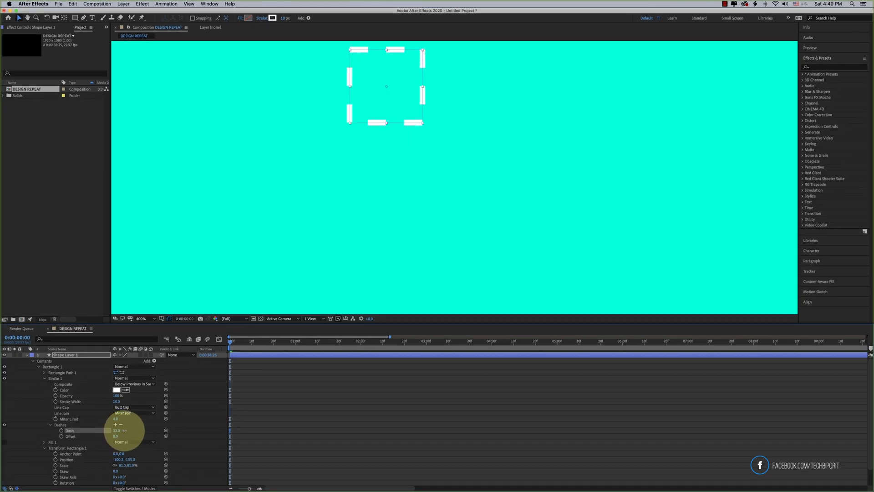
pyautogui.moveTo(123, 431); pyautogui.dragTo(120, 430)
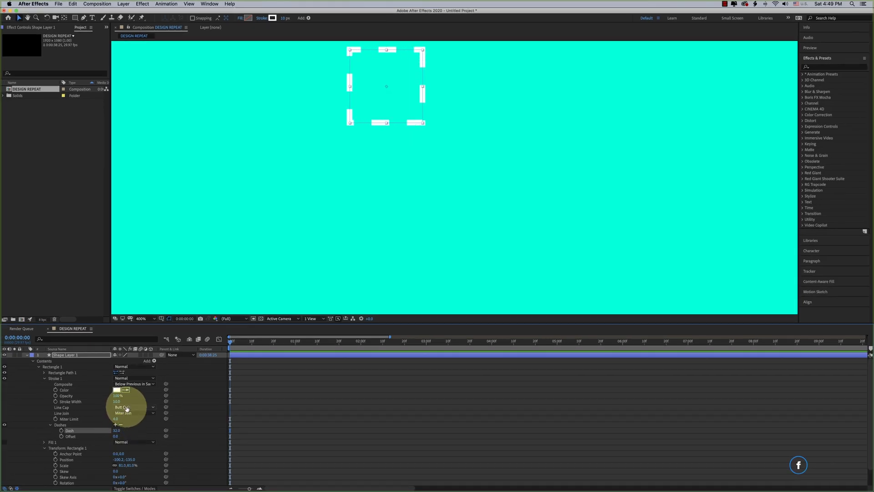
pyautogui.click(136, 409)
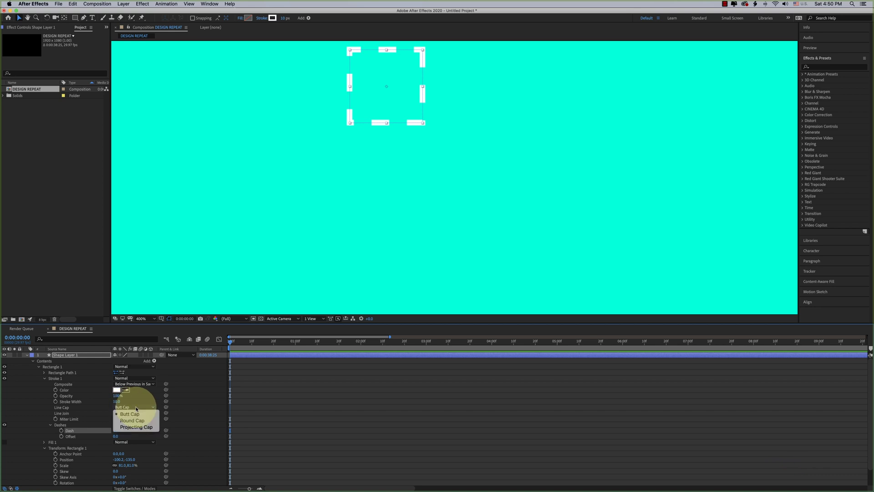
pyautogui.click(134, 413)
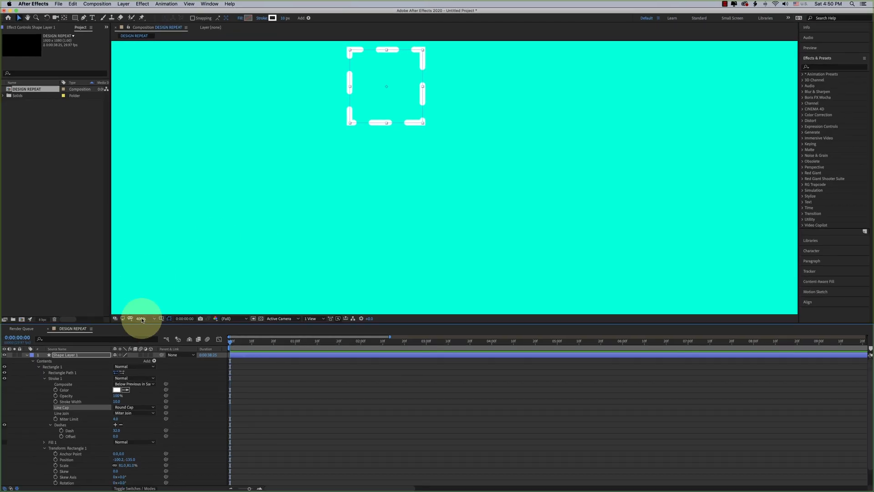
# Step: Add a Repeater to Shape Layer 1
pyautogui.click(142, 320)
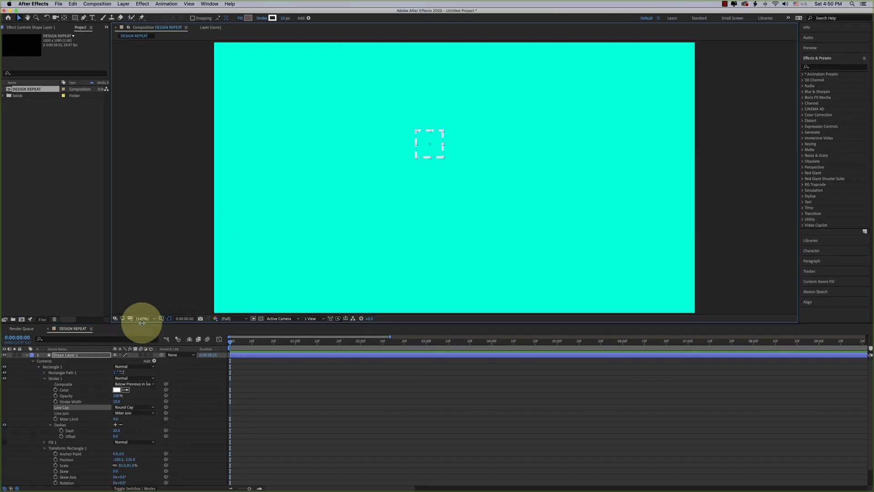
pyautogui.click(254, 293)
pyautogui.click(75, 356)
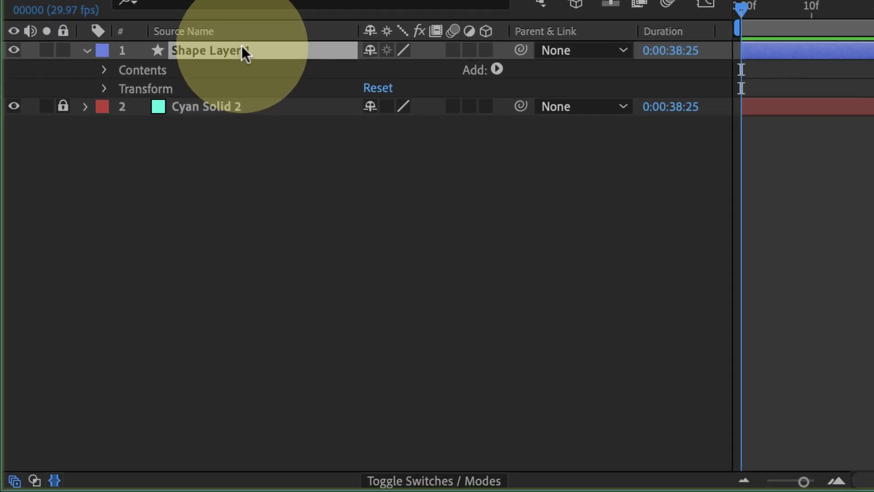
pyautogui.click(498, 68)
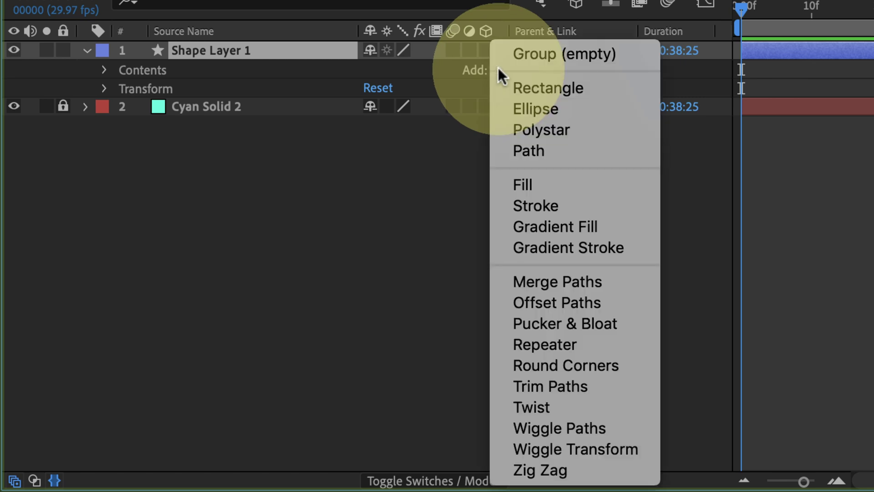
pyautogui.click(569, 349)
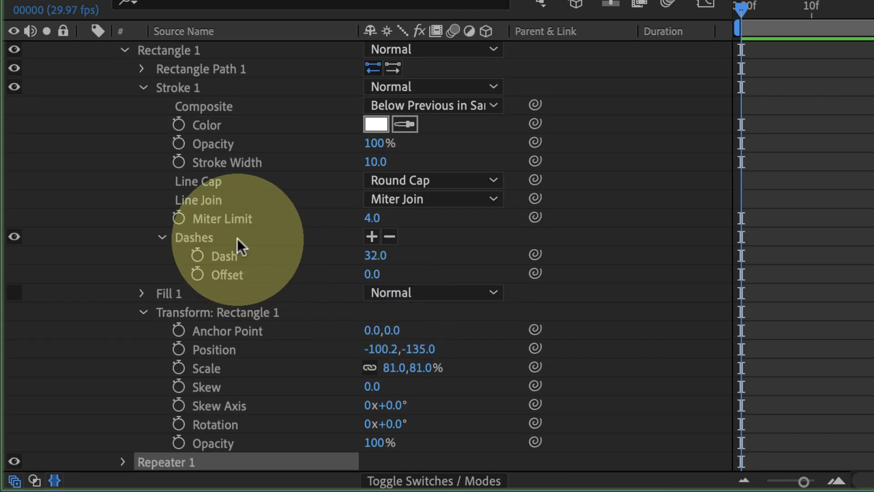
# Step: Expand Repeater 1 to show its Copies and Offset settings
pyautogui.scroll(3, 237, 239)
pyautogui.click(122, 88)
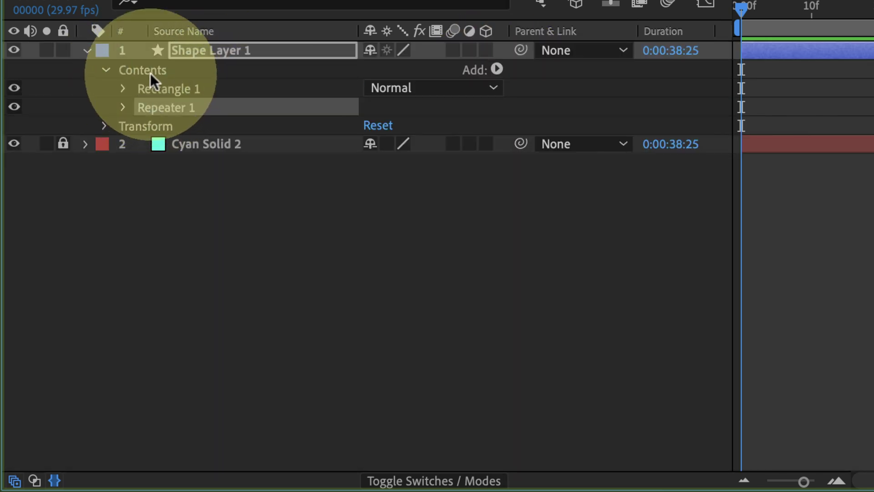
pyautogui.click(151, 73)
pyautogui.click(168, 89)
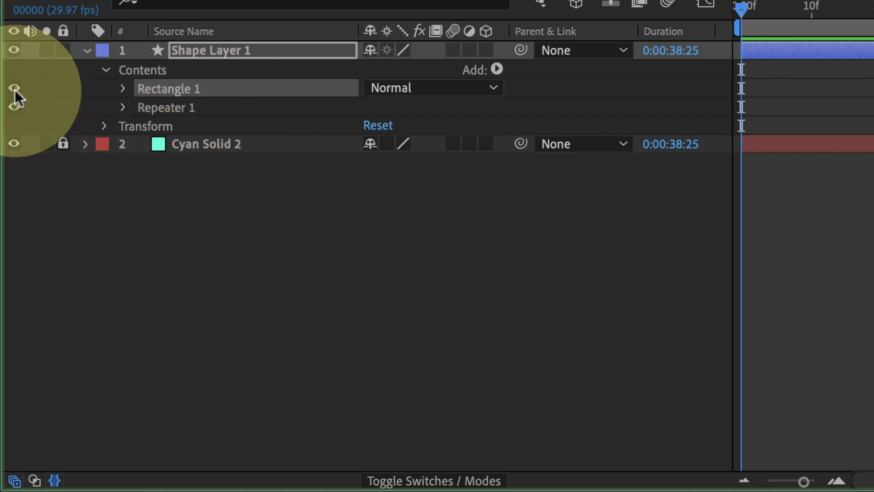
pyautogui.click(164, 111)
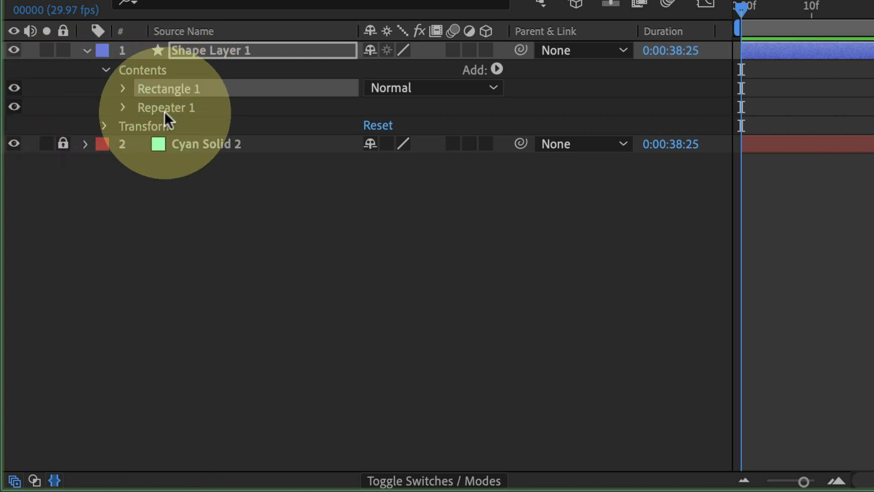
pyautogui.click(122, 108)
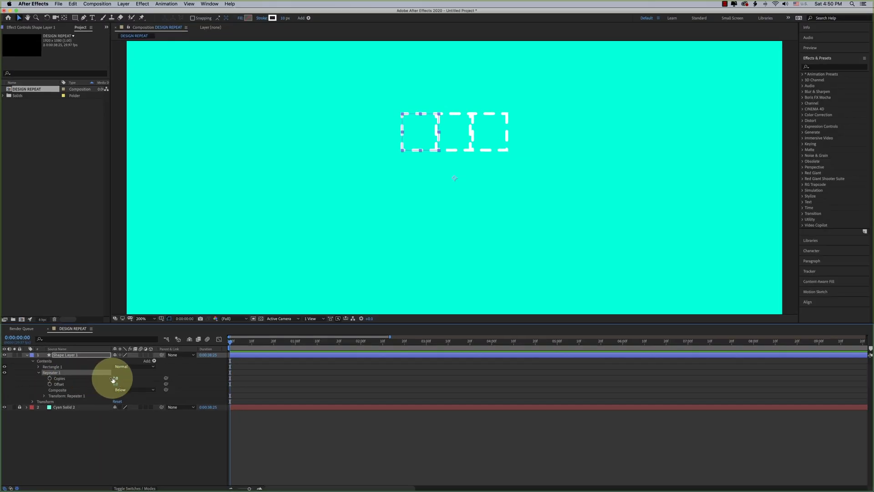
# Step: Set the Repeater to 4 copies, remove the stroke dashes, and reset Offset to 0
pyautogui.moveTo(116, 378); pyautogui.dragTo(111, 378)
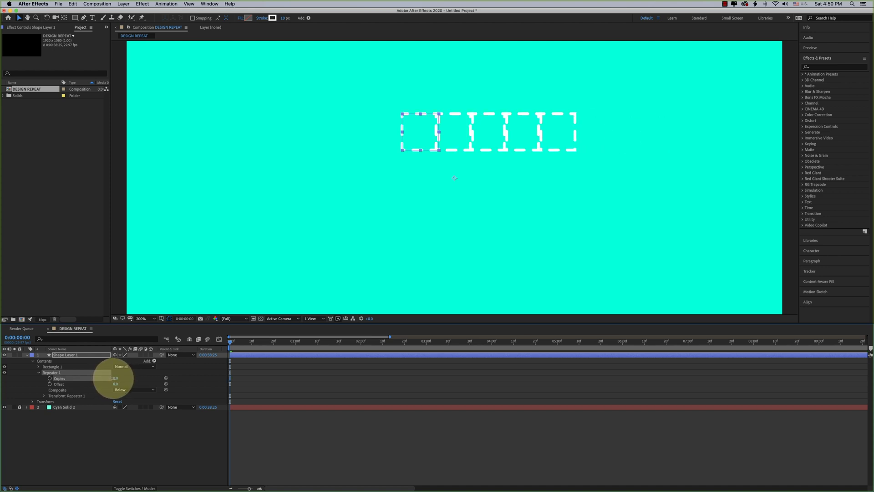
pyautogui.click(38, 366)
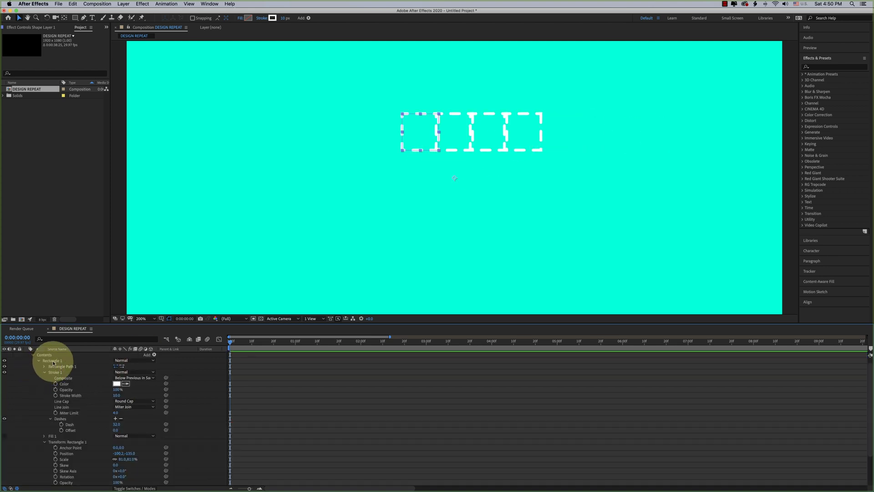
pyautogui.click(61, 419)
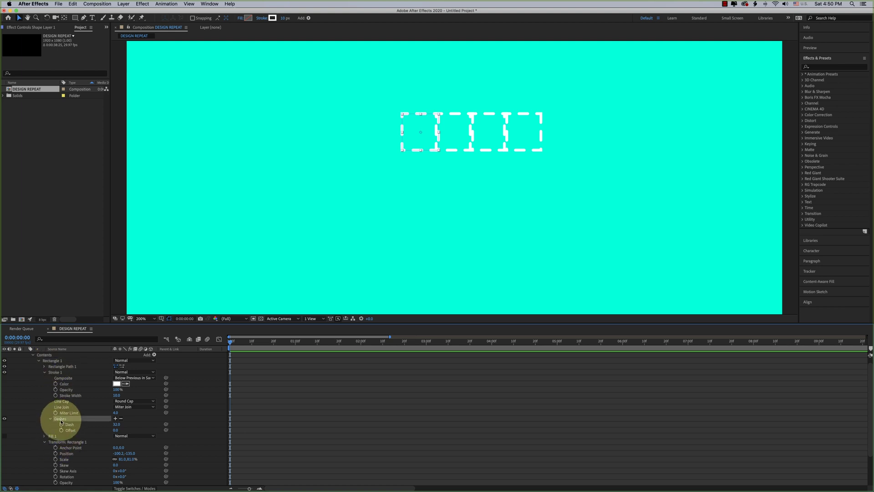
pyautogui.press('super+z')
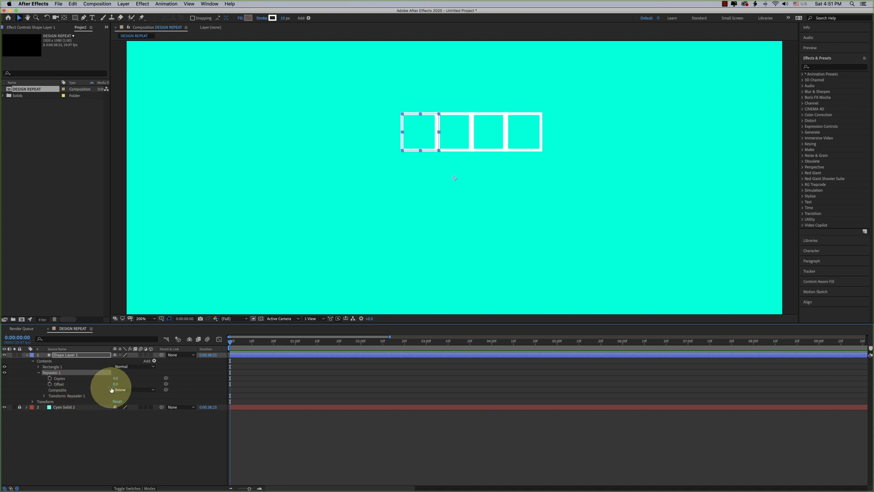
pyautogui.moveTo(115, 383); pyautogui.dragTo(114, 386)
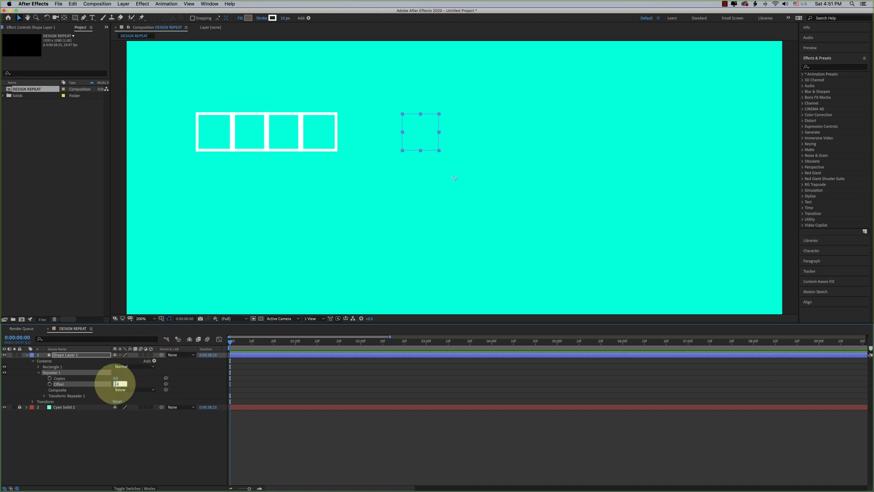
pyautogui.write('0')
pyautogui.press('Return')
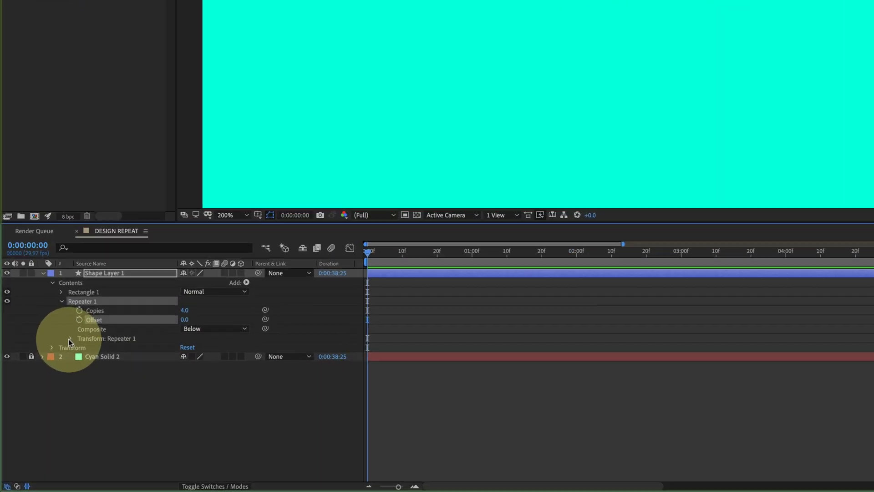
# Step: Spread the copies right with Repeater Position about 163 and Scale 72%
pyautogui.click(69, 338)
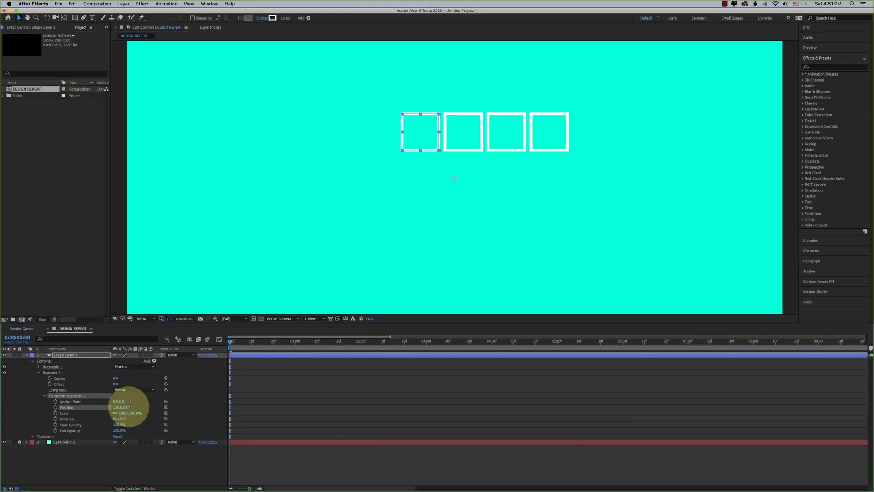
pyautogui.moveTo(359, 220); pyautogui.dragTo(419, 219)
pyautogui.moveTo(137, 406); pyautogui.dragTo(138, 408)
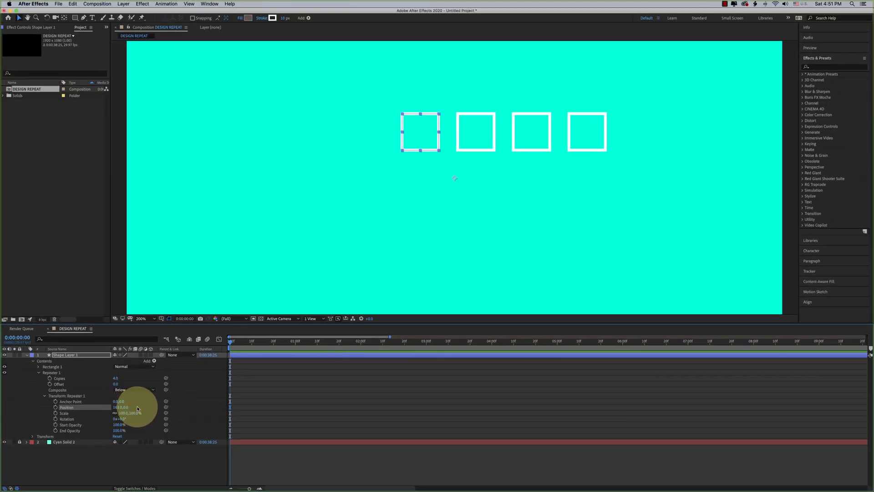
pyautogui.click(123, 413)
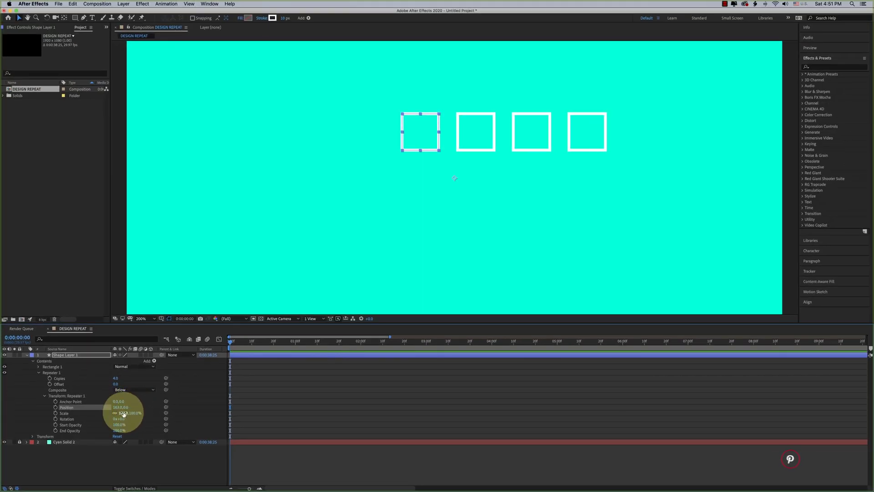
pyautogui.moveTo(122, 412); pyautogui.dragTo(108, 414)
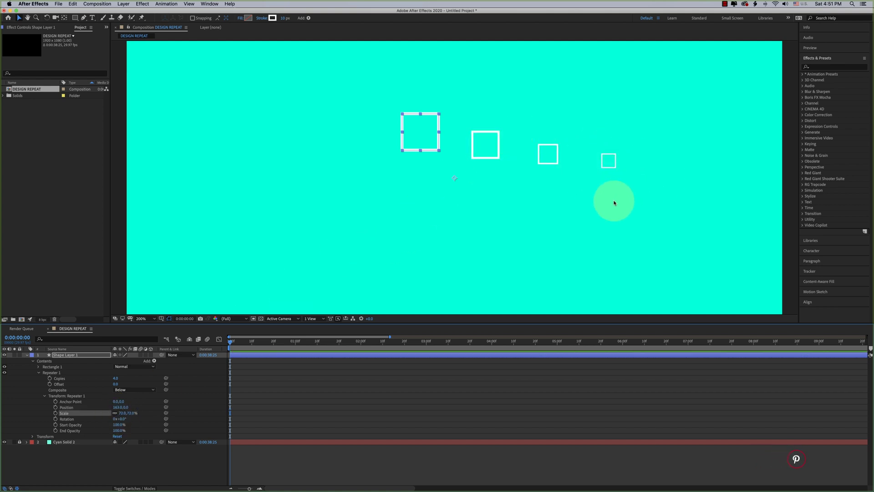
# Step: Set Copies to 10, lower Repeater Position, raise Scale to 84%, and rotate each copy 45°
pyautogui.moveTo(115, 379); pyautogui.dragTo(118, 378)
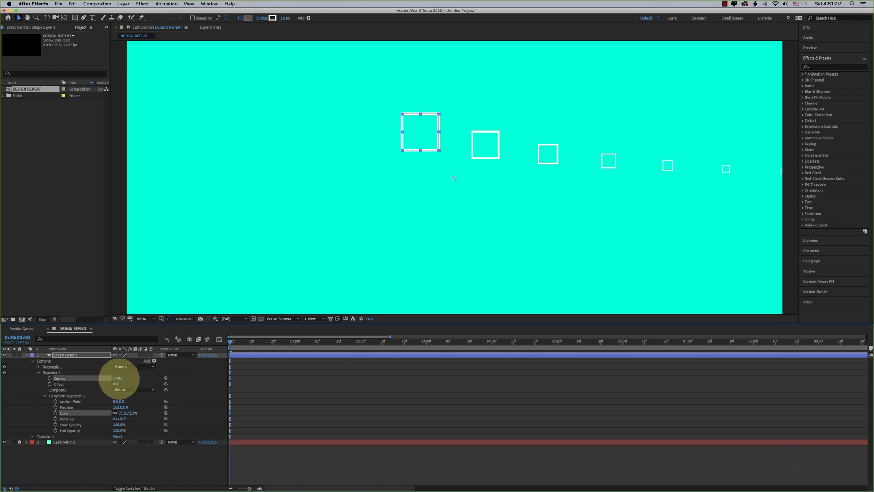
pyautogui.write('10')
pyautogui.press('Return')
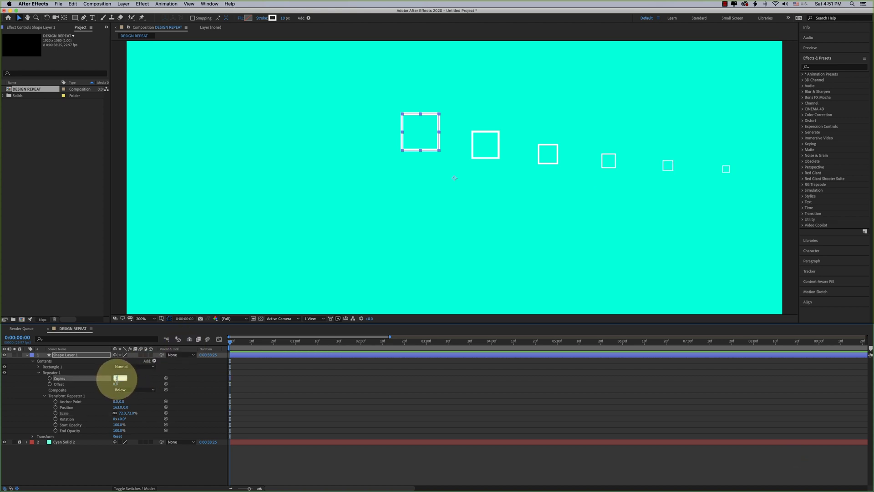
pyautogui.moveTo(116, 407); pyautogui.dragTo(94, 408)
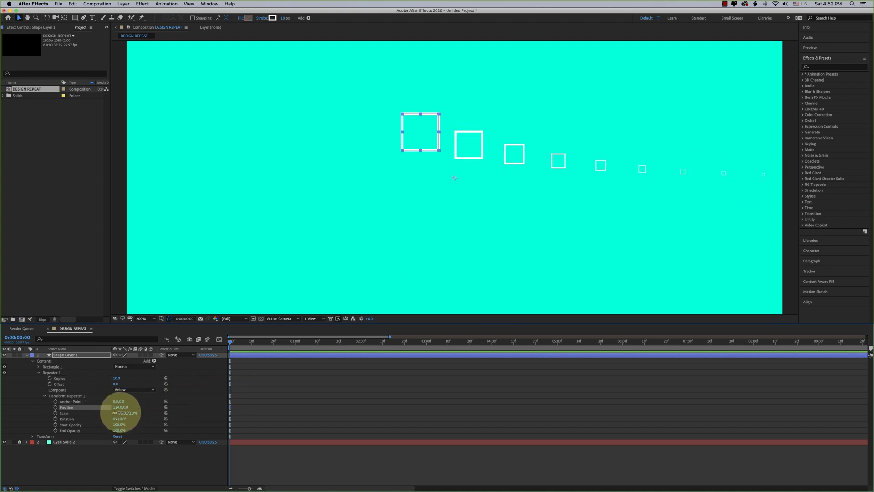
pyautogui.moveTo(121, 412); pyautogui.dragTo(136, 417)
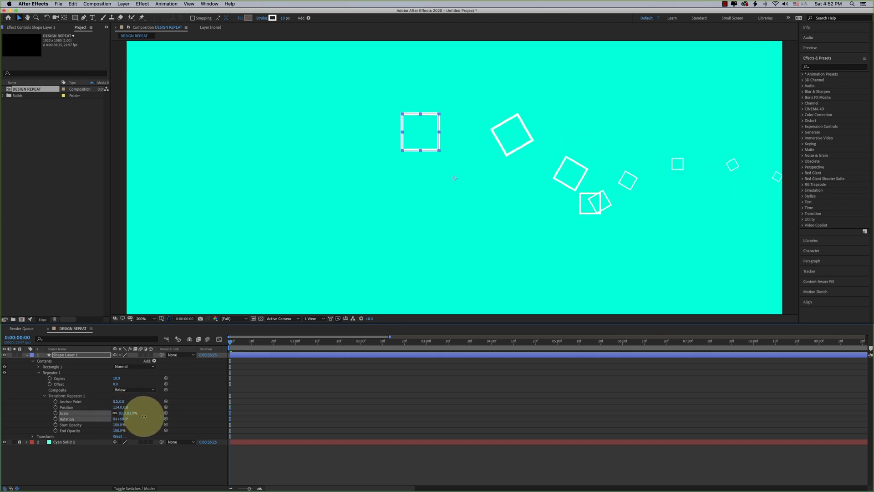
pyautogui.moveTo(136, 416); pyautogui.dragTo(167, 418)
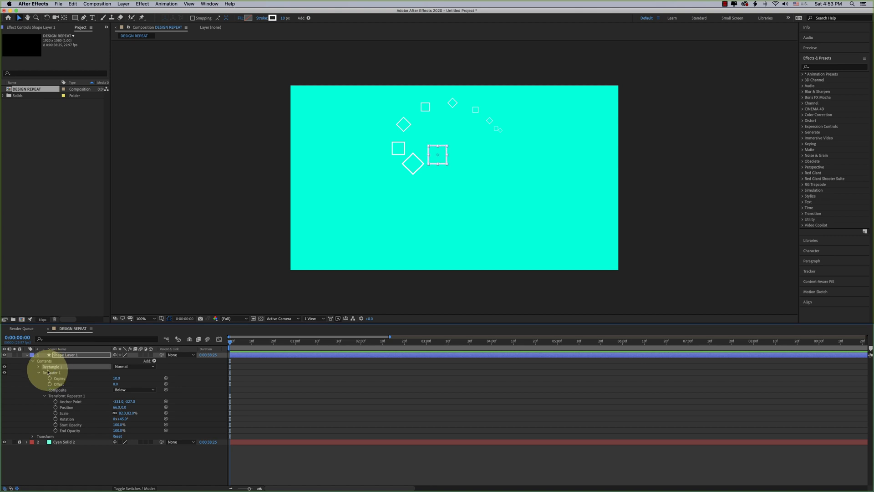
# Step: Set a 0% Scale keyframe on Rectangle 1 at the first frame
pyautogui.click(38, 366)
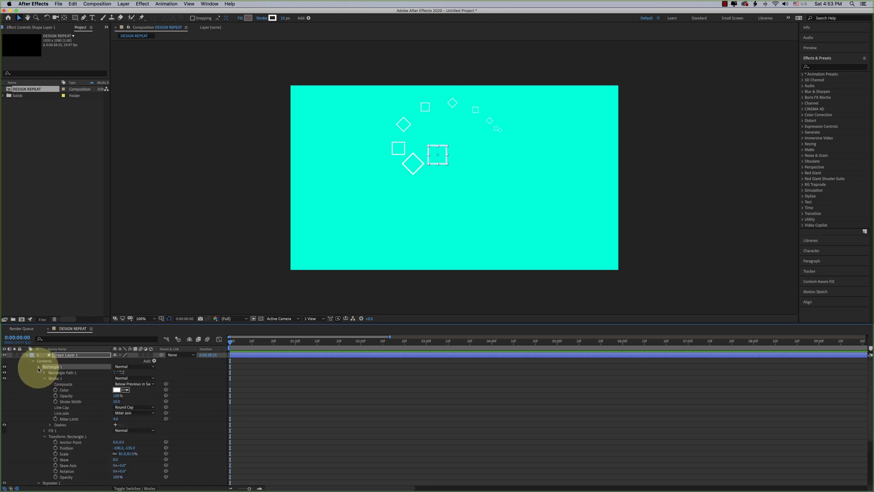
pyautogui.click(49, 438)
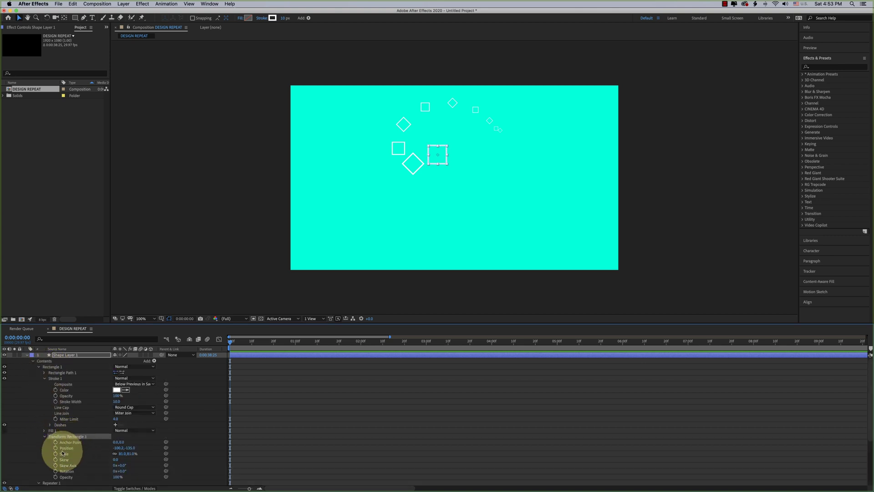
pyautogui.click(56, 453)
pyautogui.click(121, 453)
pyautogui.write('0')
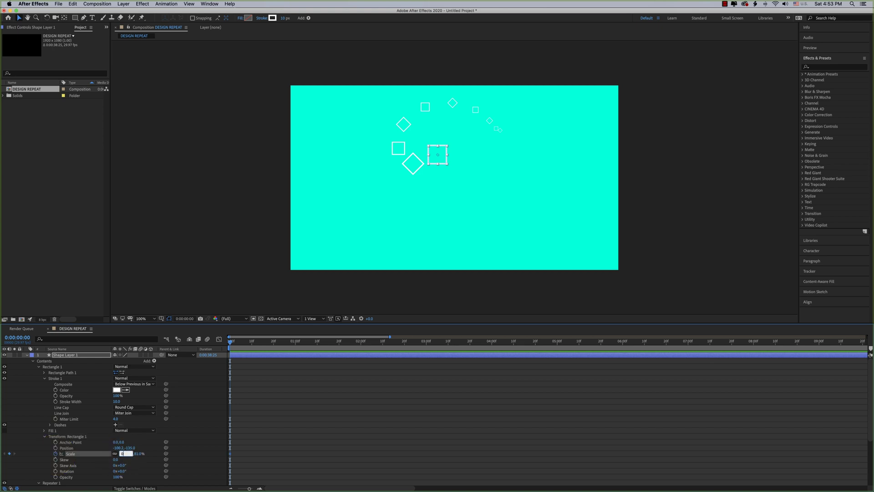
pyautogui.click(232, 422)
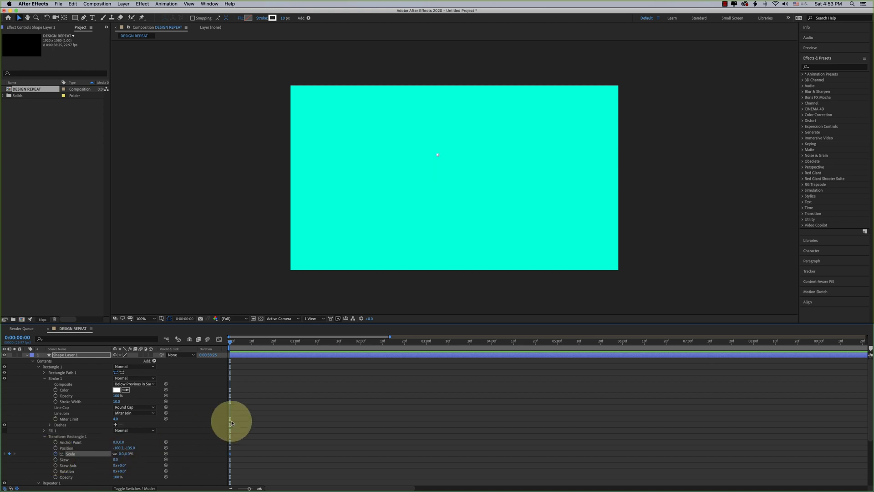
# Step: Add a full-size Scale keyframe at frame 18 and check the growth
pyautogui.moveTo(251, 425); pyautogui.dragTo(269, 425)
pyautogui.click(114, 457)
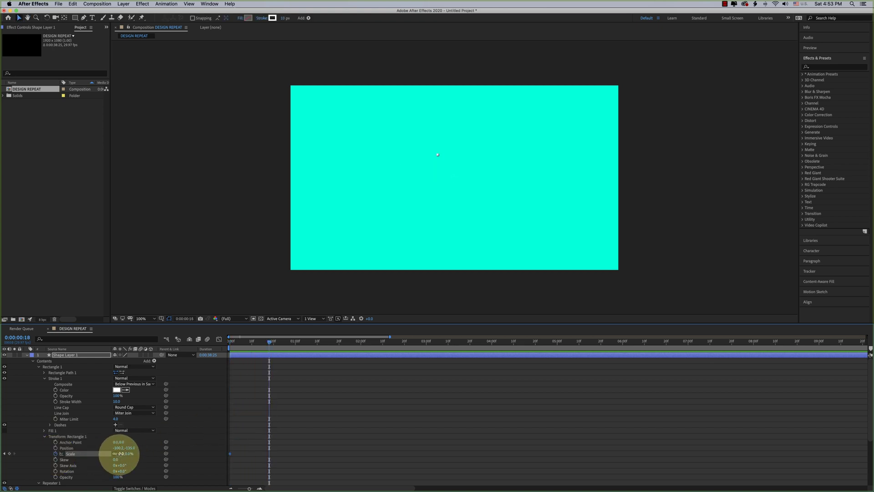
pyautogui.write('8')
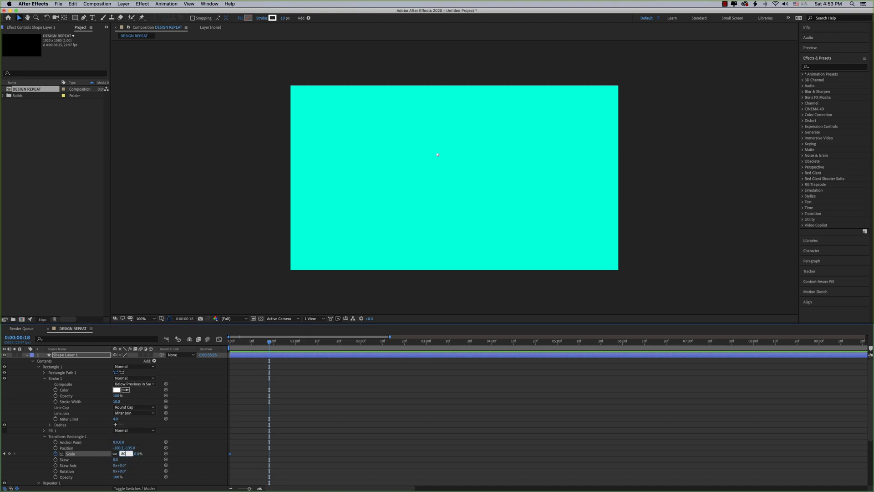
pyautogui.moveTo(269, 342); pyautogui.dragTo(223, 345)
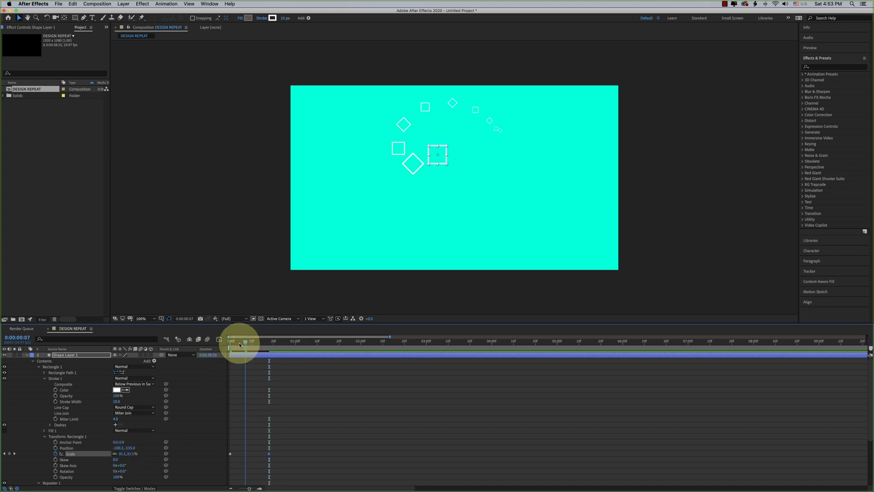
pyautogui.click(329, 414)
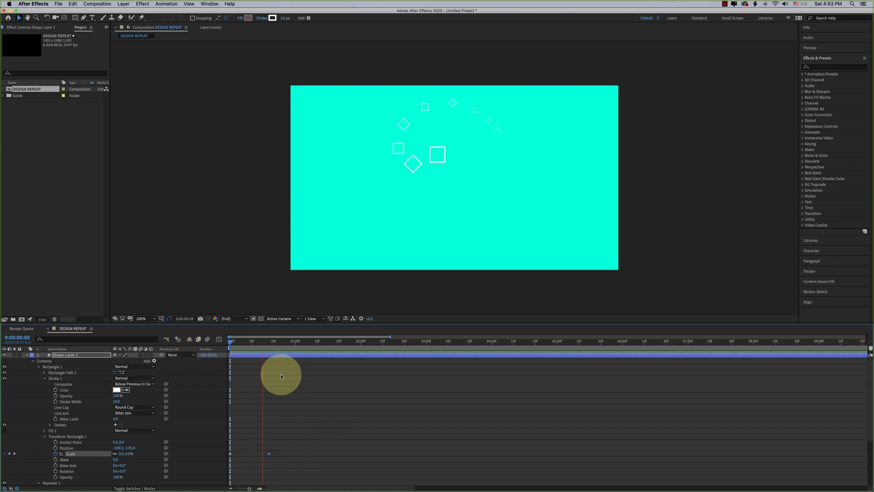
pyautogui.press('k')
pyautogui.click(36, 370)
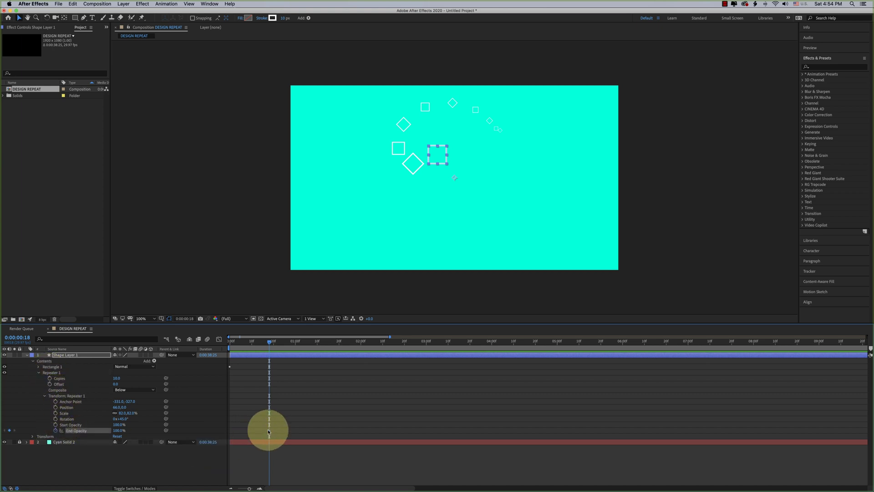
# Step: Keyframe Repeater End Opacity down to 0%, then preview from frame 0
pyautogui.moveTo(269, 430); pyautogui.dragTo(241, 431)
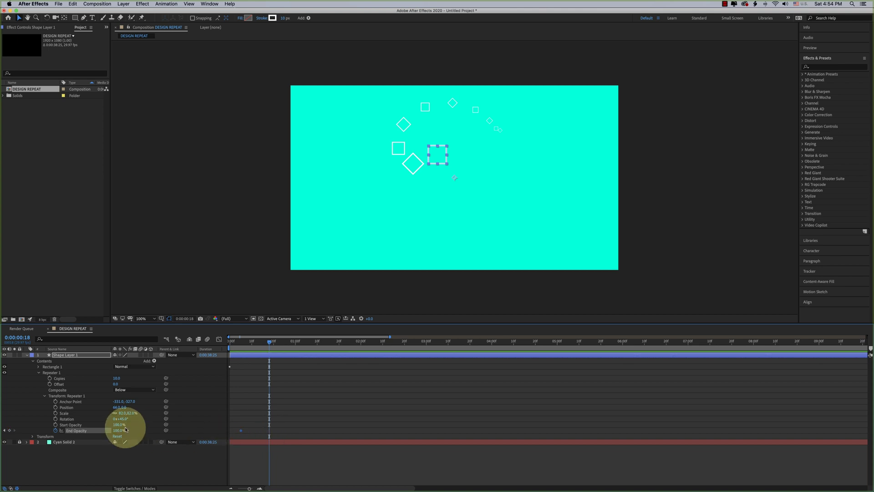
pyautogui.moveTo(117, 430); pyautogui.dragTo(41, 430)
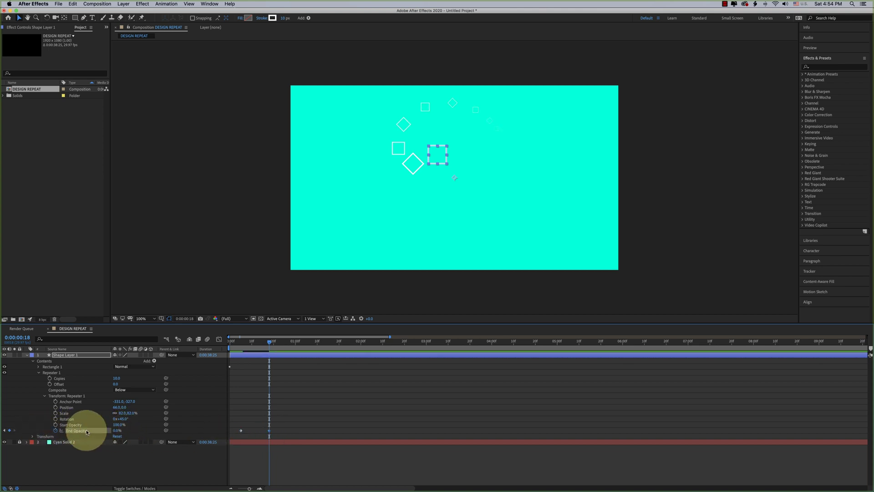
pyautogui.moveTo(246, 350); pyautogui.dragTo(205, 347)
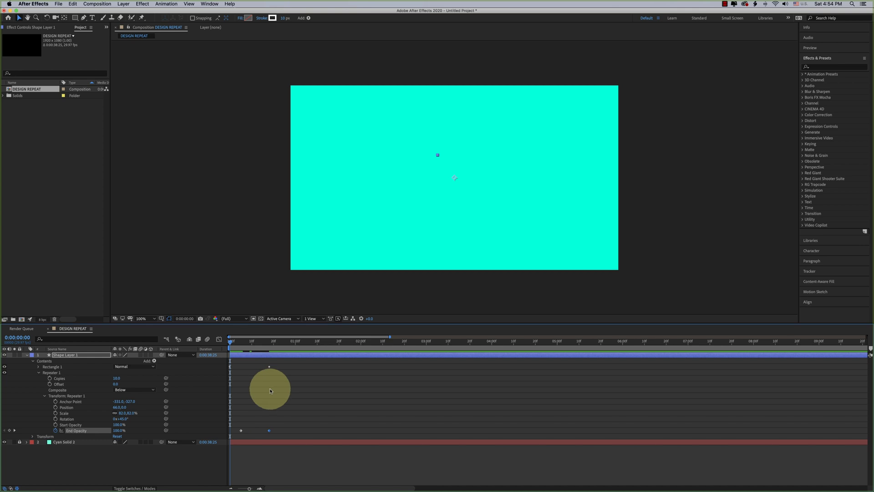
pyautogui.press('space')
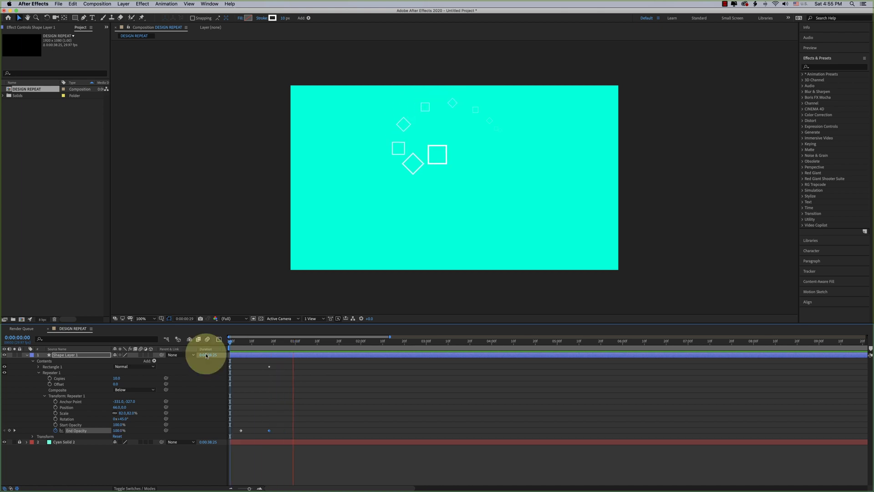
# Step: Stop the preview, deselect the shape layer, and set the viewer magnification to Fit
pyautogui.press('space')
pyautogui.click(390, 384)
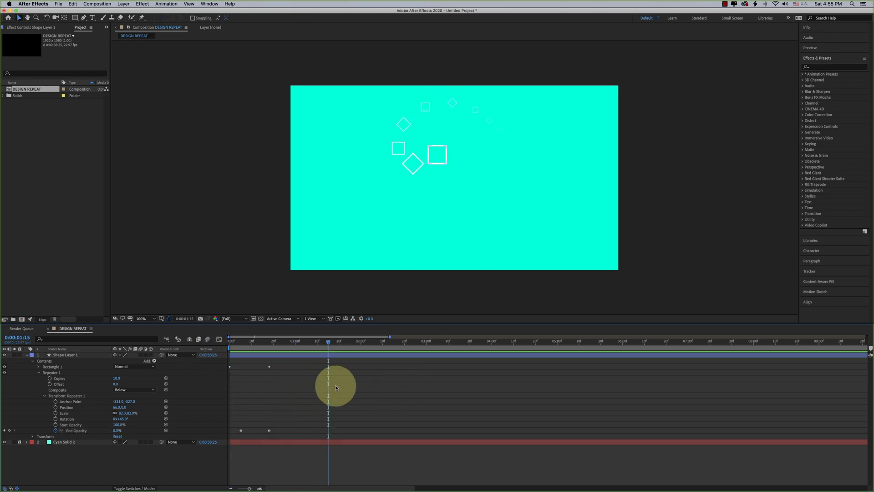
pyautogui.click(146, 319)
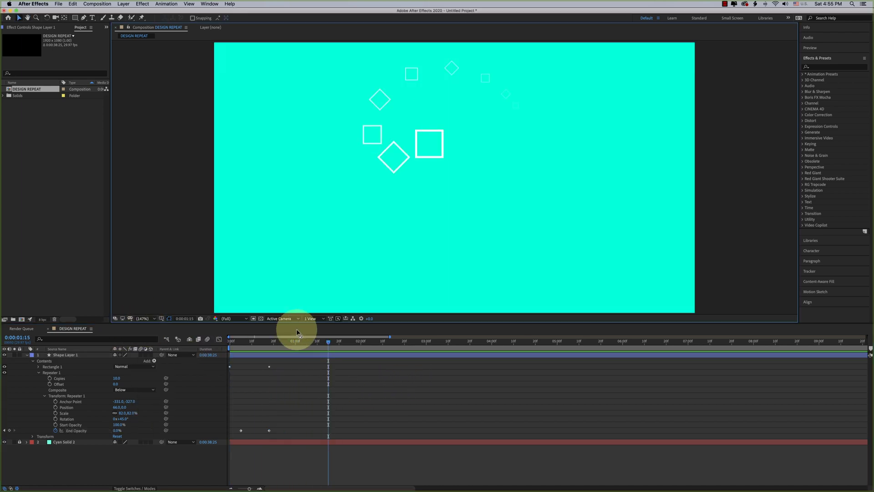